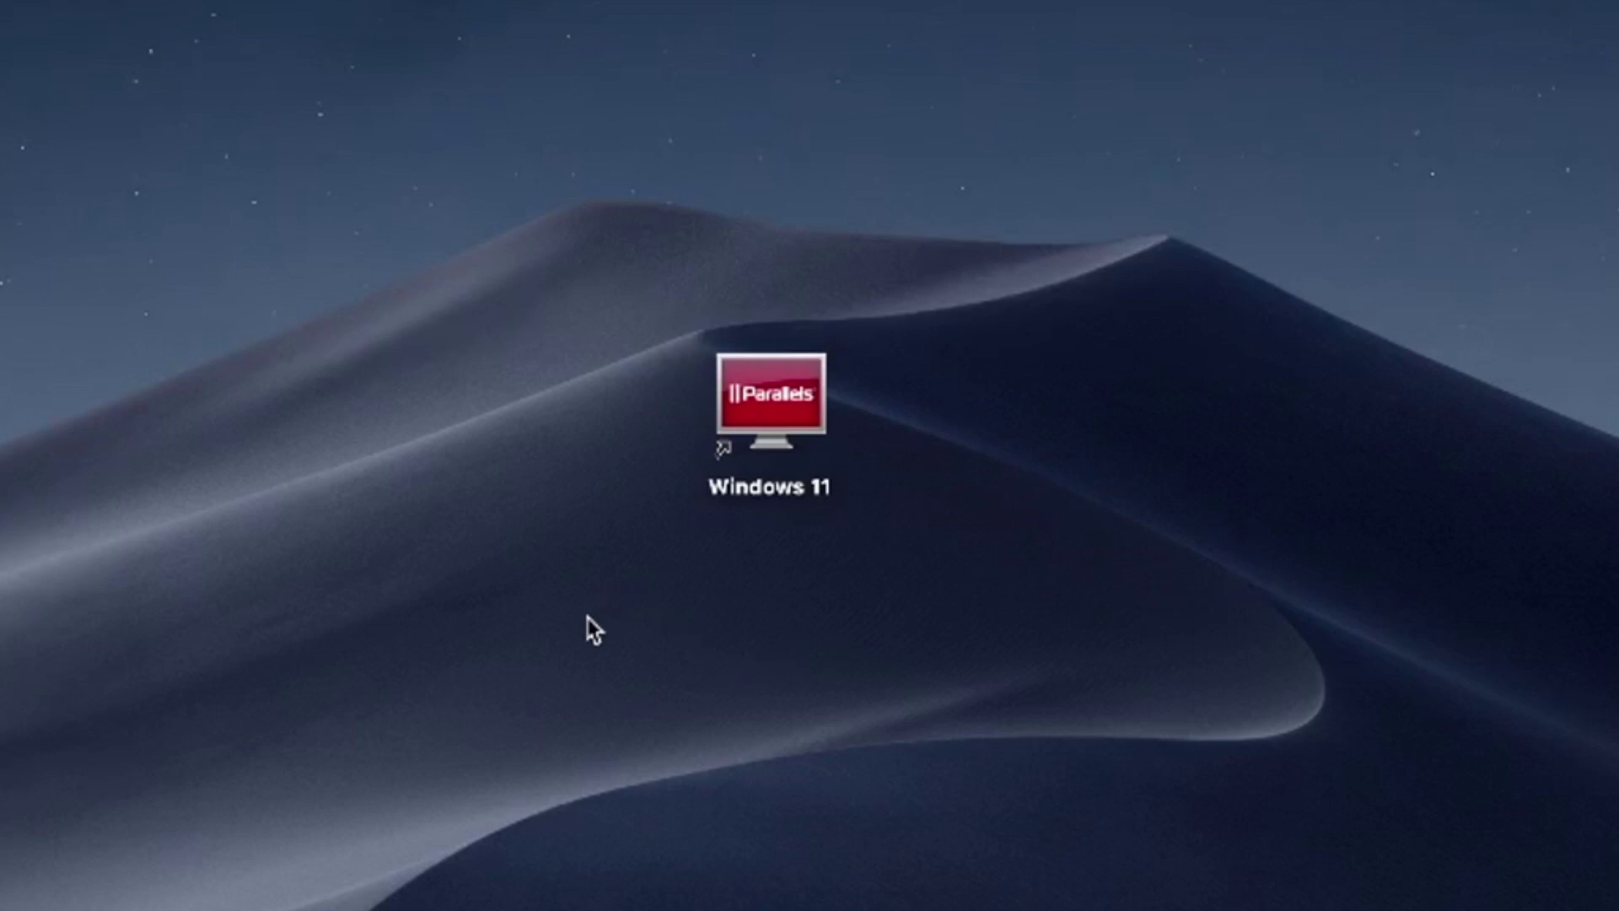
- Marquee-select the Windows 11 Parallels virtual machine icon on the desktop
{"action": "left_click_drag", "start_coordinate": [591, 616], "coordinate": [973, 203]}
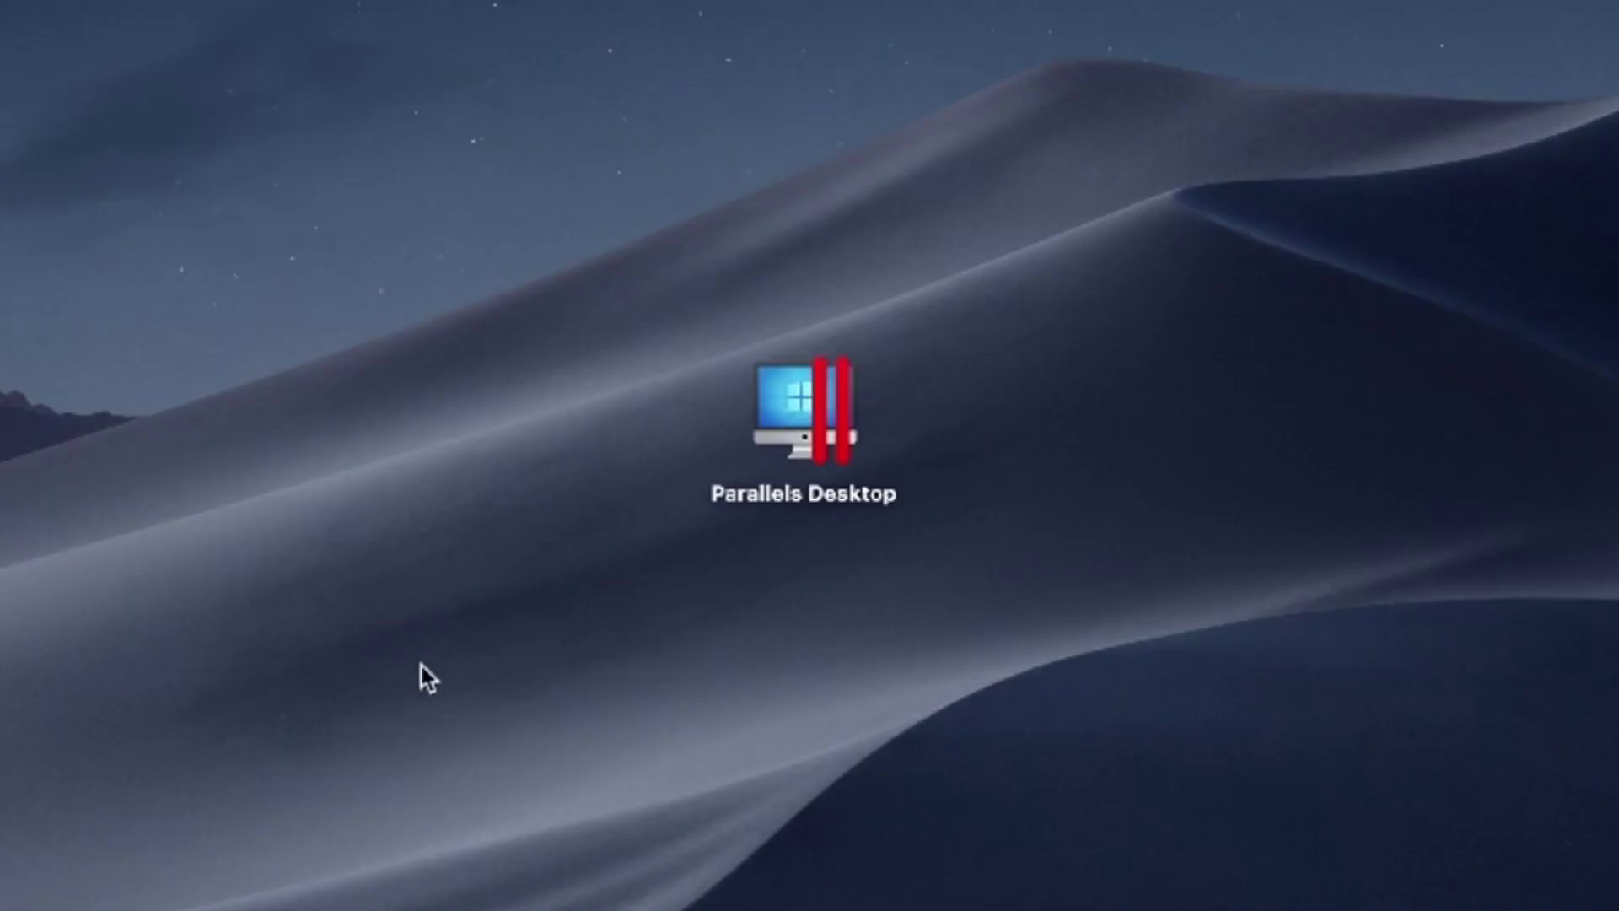
- Marquee-select the Parallels Desktop icon on the desktop until it stays highlighted
{"action": "mouse_move", "coordinate": [453, 700]}
{"action": "left_mouse_down"}
{"action": "mouse_move", "coordinate": [947, 361]}
{"action": "mouse_move", "coordinate": [1117, 197]}
{"action": "left_mouse_up"}
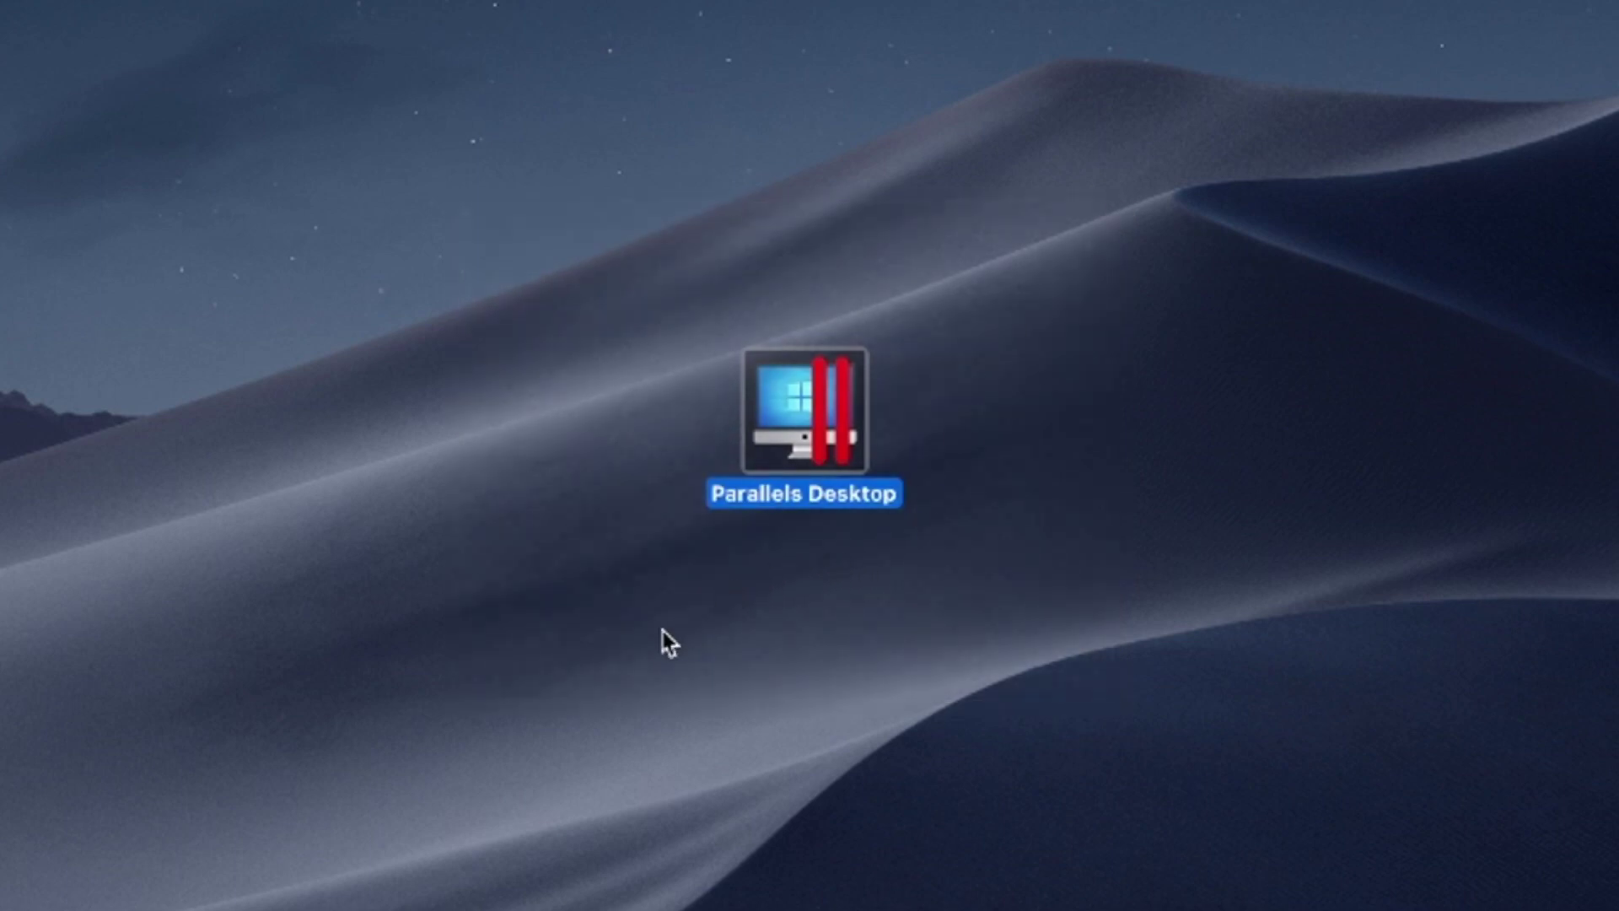
{"action": "left_click_drag", "start_coordinate": [520, 708], "coordinate": [1144, 199]}
{"action": "mouse_move", "coordinate": [477, 730]}
{"action": "left_mouse_down"}
{"action": "mouse_move", "coordinate": [977, 318]}
{"action": "mouse_move", "coordinate": [1115, 230]}
{"action": "left_mouse_up"}
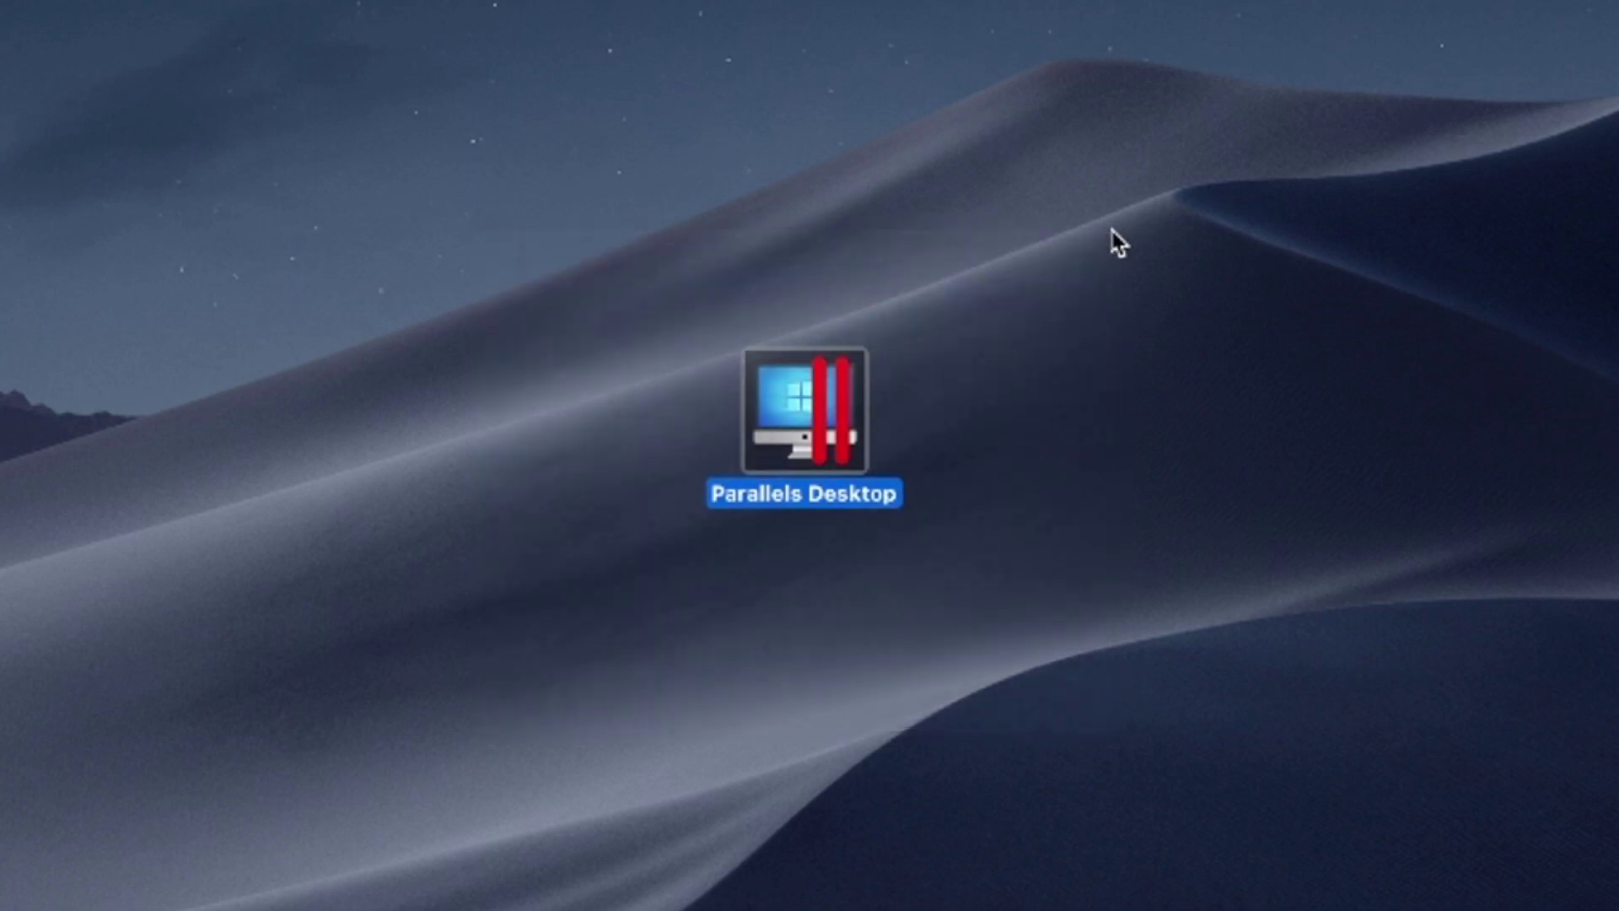